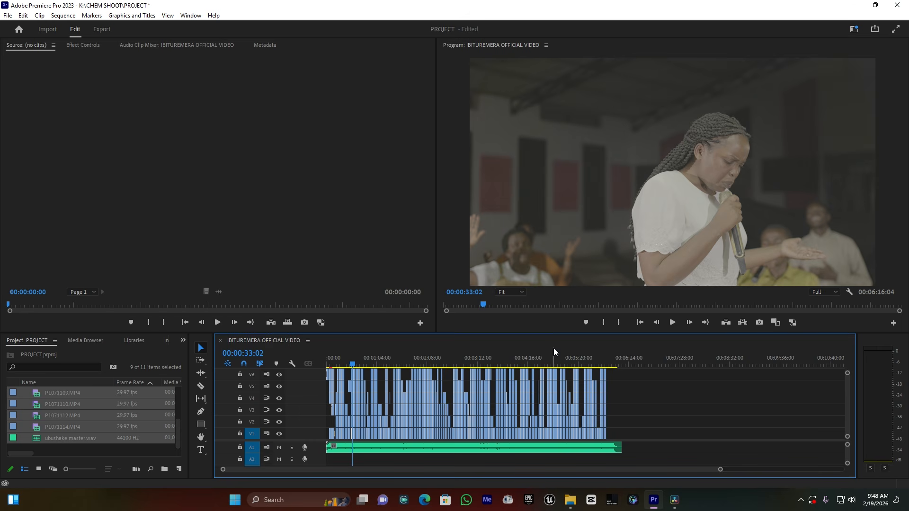
- Scrub through the IBITUREMERA OFFICIAL VIDEO sequence to review its clips across the video tracks
{"action": "left_click_drag", "start_coordinate": [719, 469], "coordinate": [623, 469]}
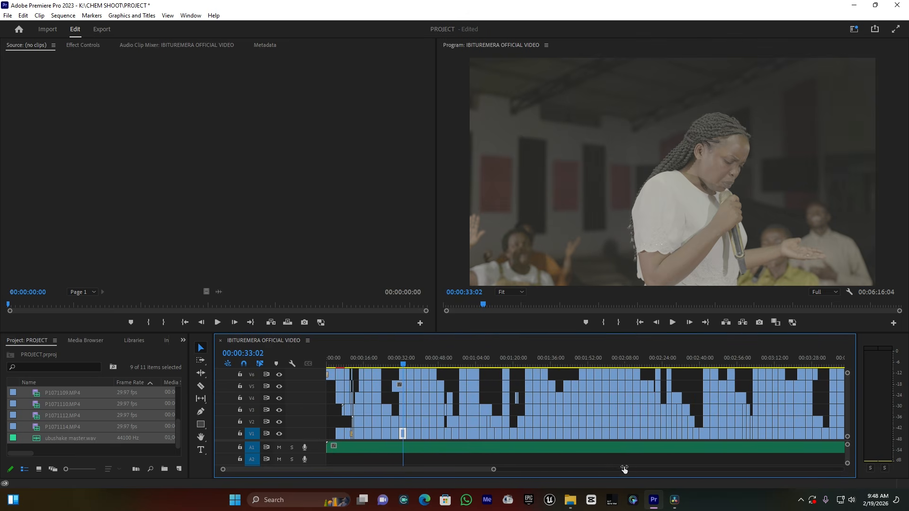
{"action": "left_click_drag", "start_coordinate": [377, 359], "coordinate": [526, 354]}
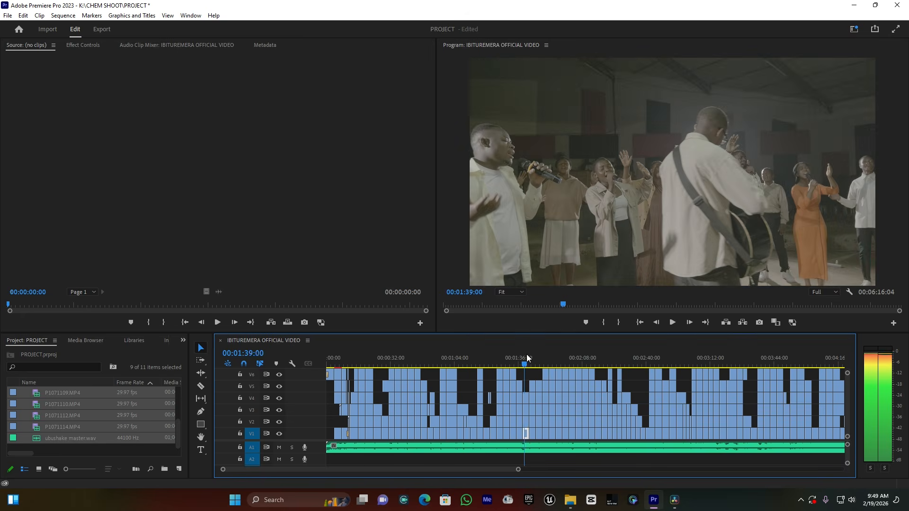
{"action": "left_click", "coordinate": [475, 349]}
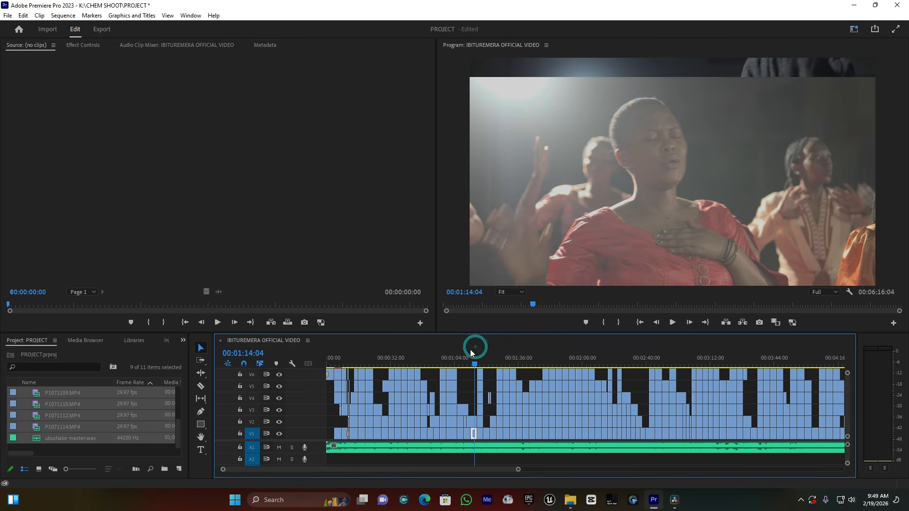
{"action": "left_click", "coordinate": [453, 354]}
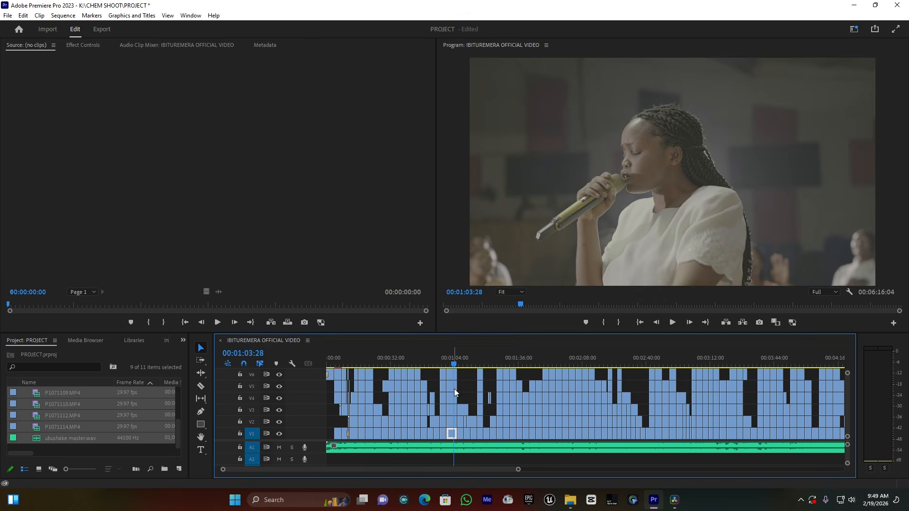
{"action": "scroll", "coordinate": [850, 401], "scroll_direction": "up", "scroll_amount": 2}
{"action": "scroll", "coordinate": [850, 402], "scroll_direction": "up", "scroll_amount": 2}
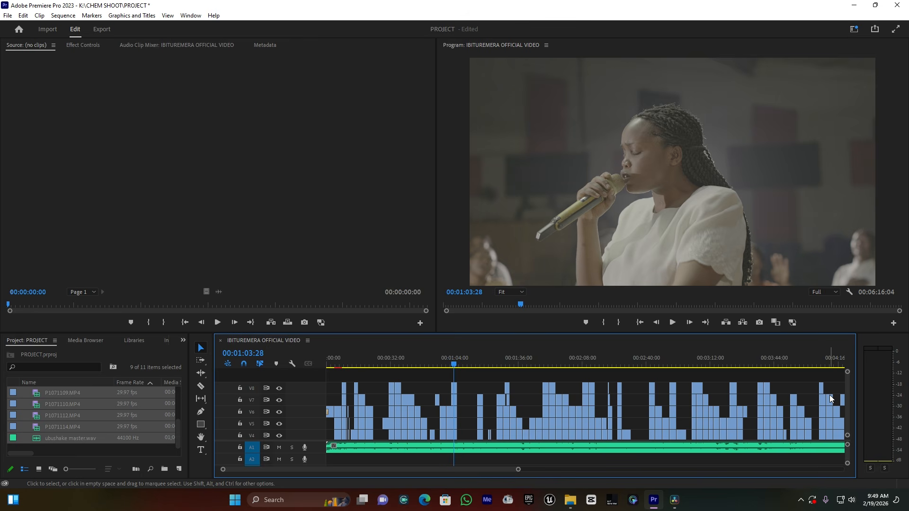
- Export the sequence as a Final Cut Pro XML file named VIDEO DR on the ELIART PRO (F:) drive
{"action": "left_click", "coordinate": [6, 16]}
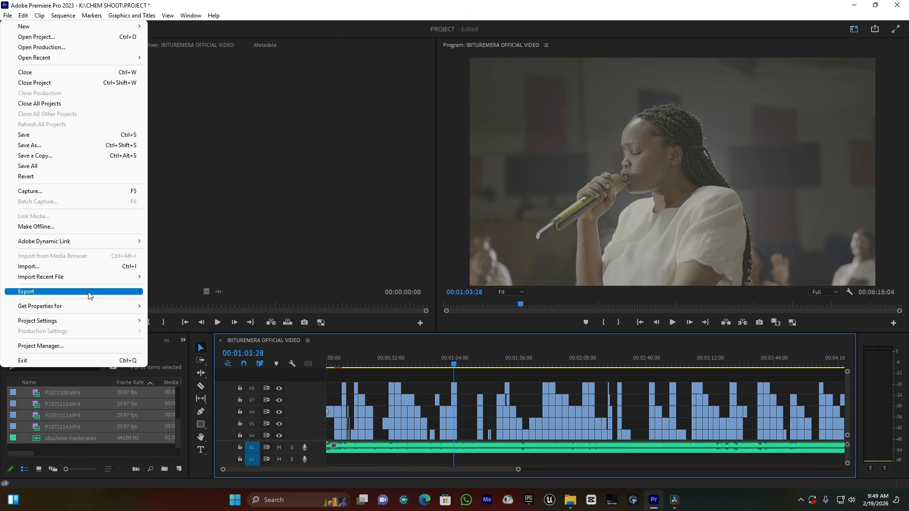
{"action": "mouse_move", "coordinate": [90, 295]}
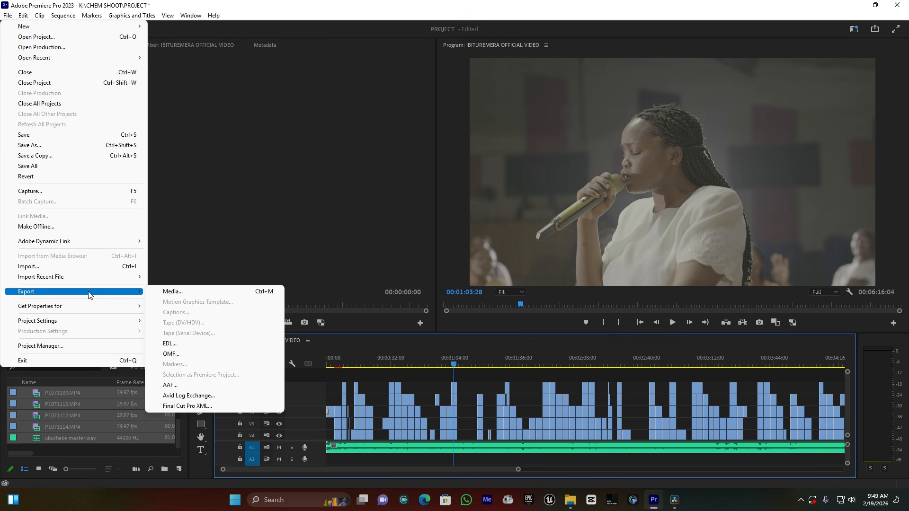
{"action": "left_click", "coordinate": [200, 407]}
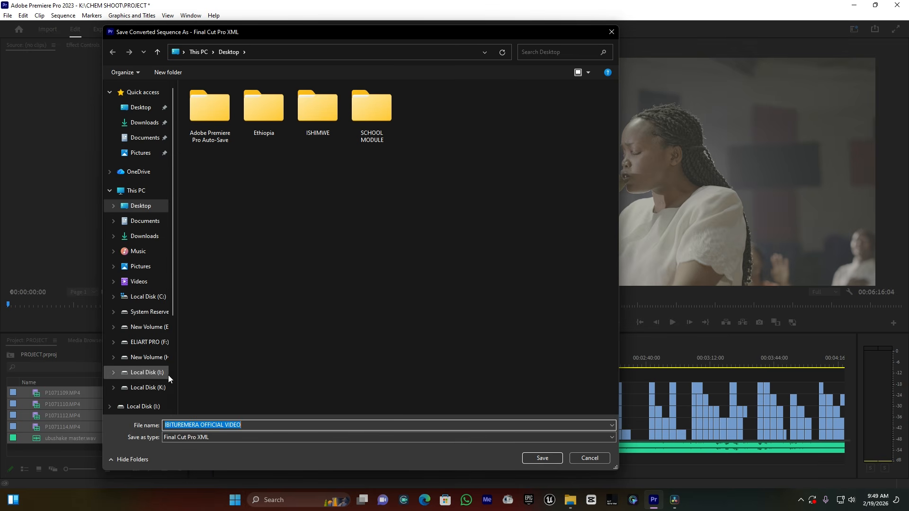
{"action": "left_click", "coordinate": [143, 346]}
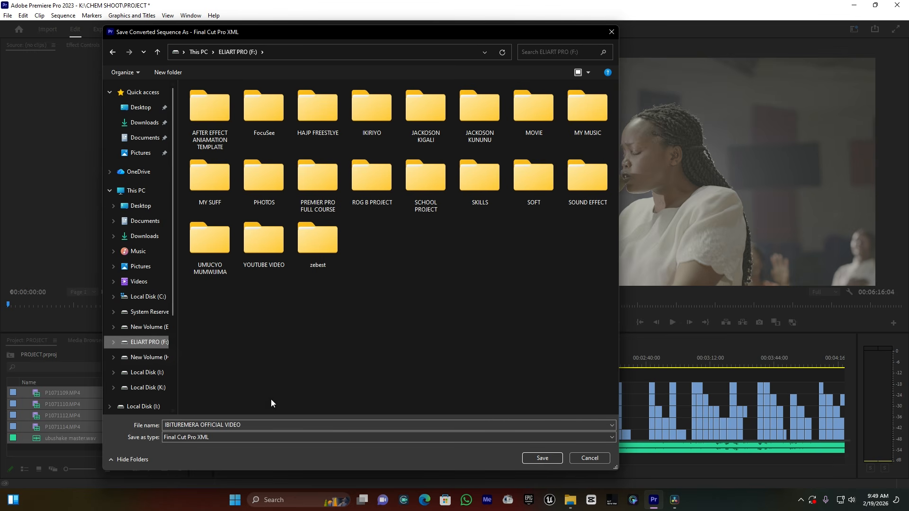
{"action": "left_click_drag", "start_coordinate": [256, 423], "coordinate": [100, 425]}
{"action": "type", "text": "VIDEO DR"}
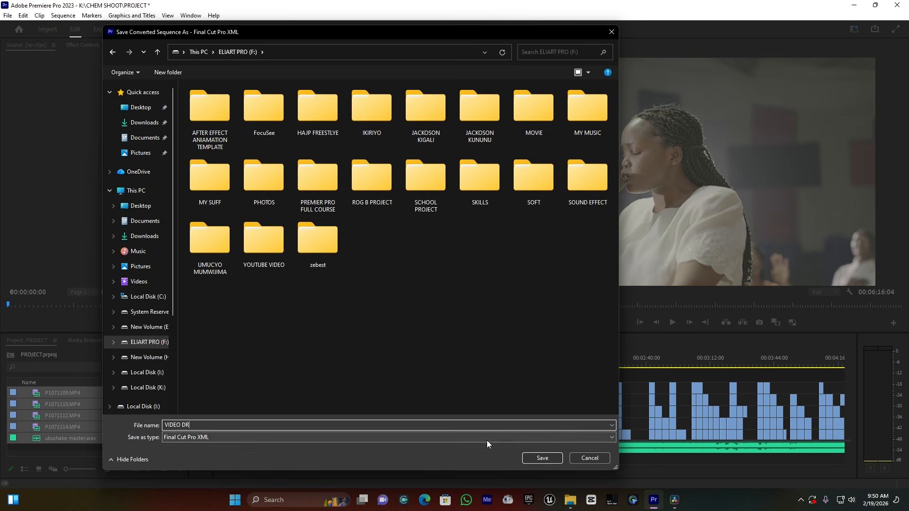
{"action": "left_click", "coordinate": [542, 458]}
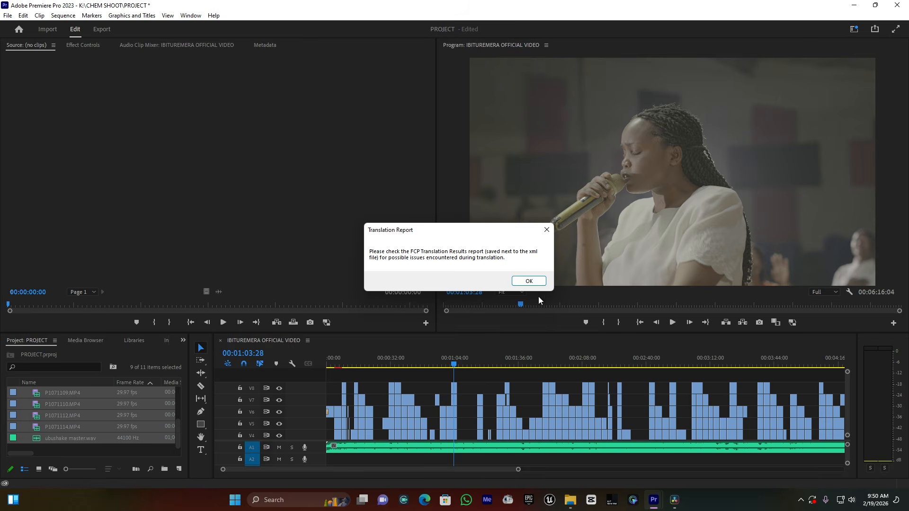
{"action": "left_click", "coordinate": [533, 282]}
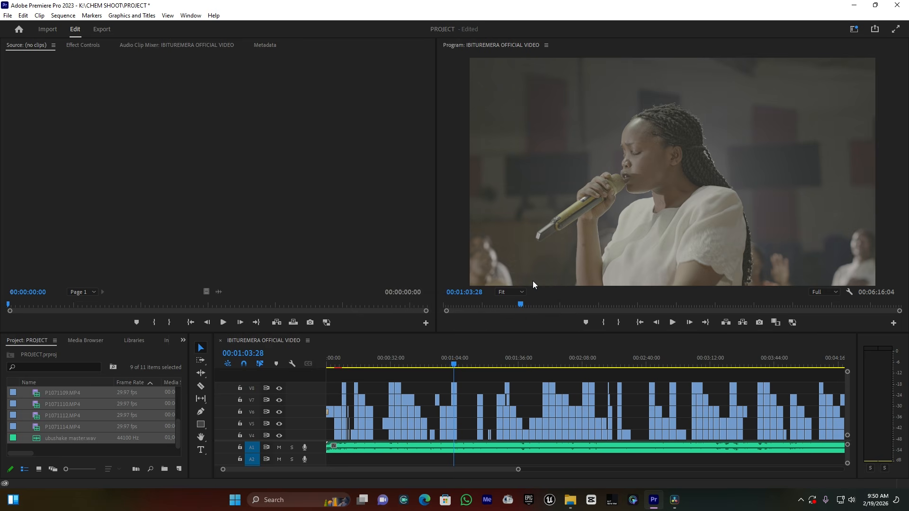
- Switch to DaVinci Resolve and create a new project named MUSIC COLOR
{"action": "left_click", "coordinate": [674, 500]}
{"action": "mouse_move", "coordinate": [528, 70]}
{"action": "left_mouse_down"}
{"action": "mouse_move", "coordinate": [550, 66]}
{"action": "mouse_move", "coordinate": [516, 67]}
{"action": "left_mouse_up"}
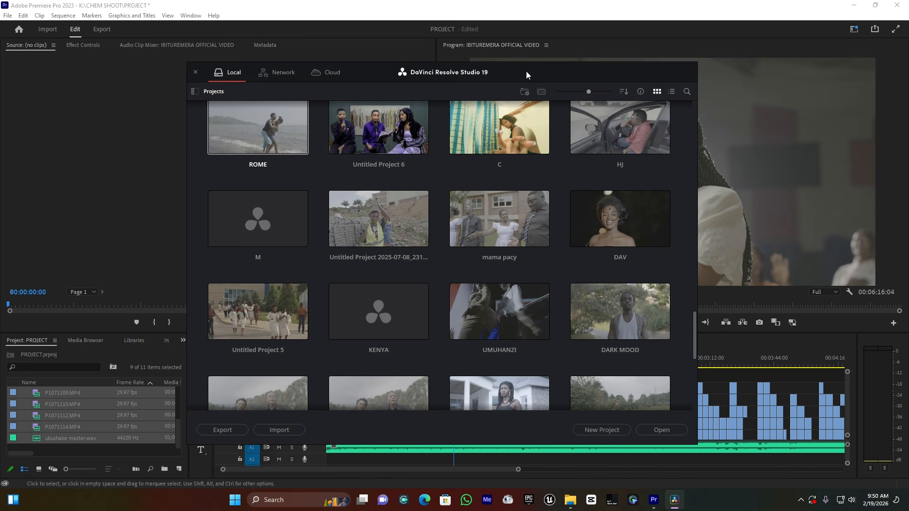
{"action": "left_click", "coordinate": [609, 431]}
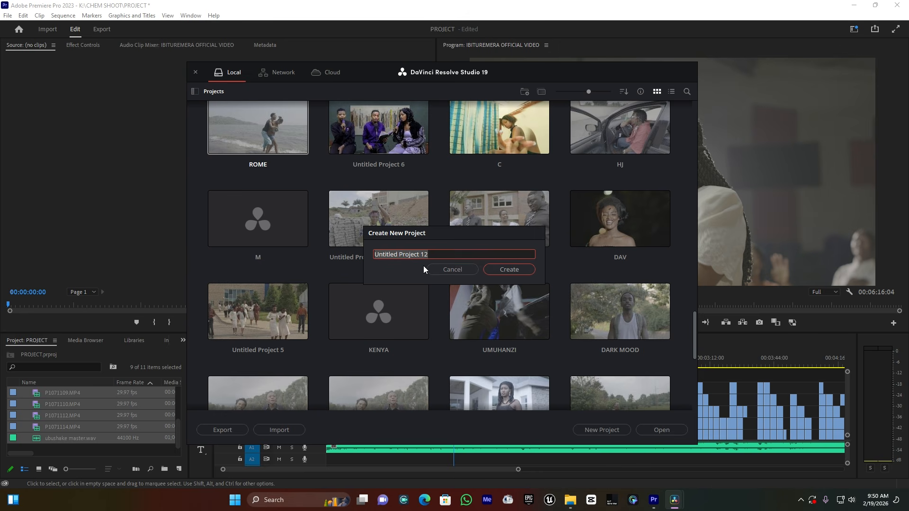
{"action": "type", "text": "MUSICC"}
{"action": "left_click", "coordinate": [507, 269]}
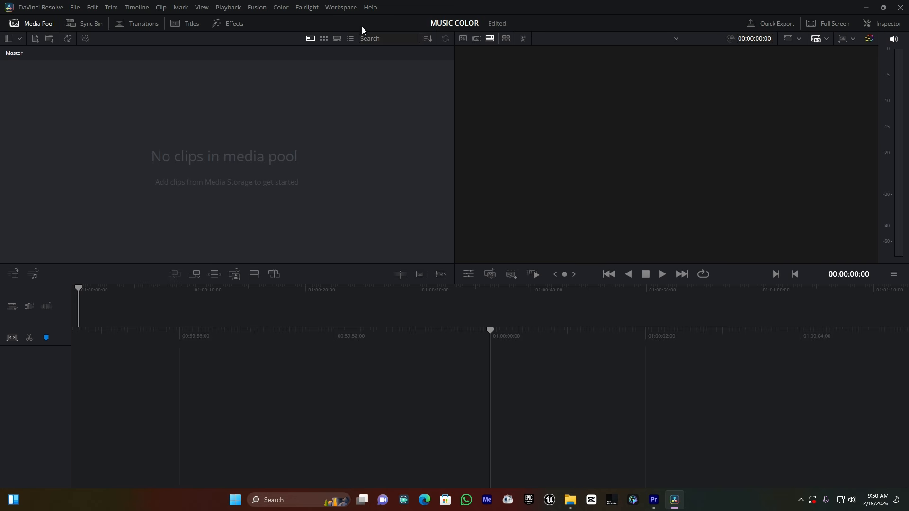
- Switch the workspace to the Edit page
{"action": "left_click", "coordinate": [342, 8]}
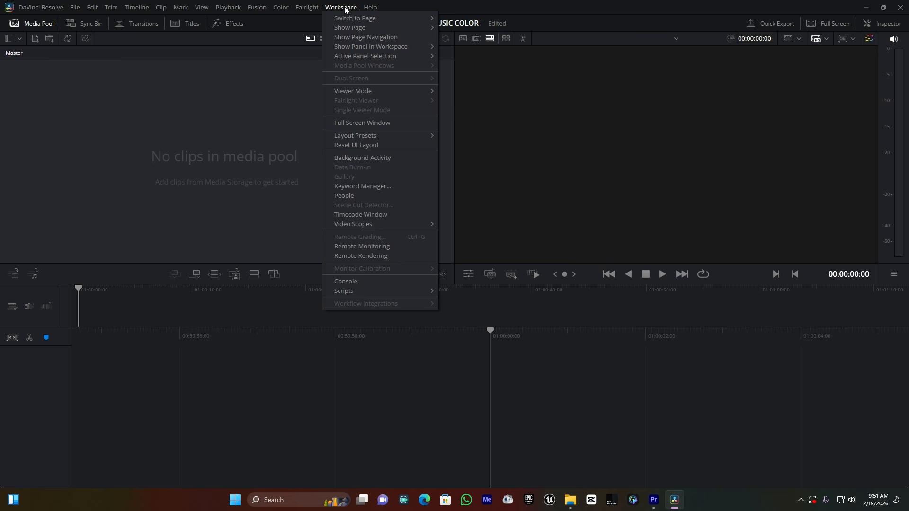
{"action": "mouse_move", "coordinate": [352, 18]}
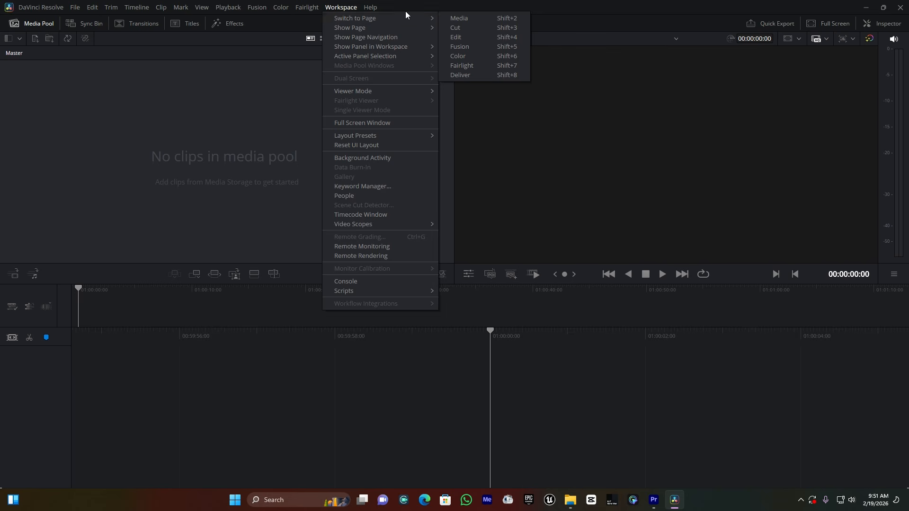
{"action": "left_click", "coordinate": [476, 38]}
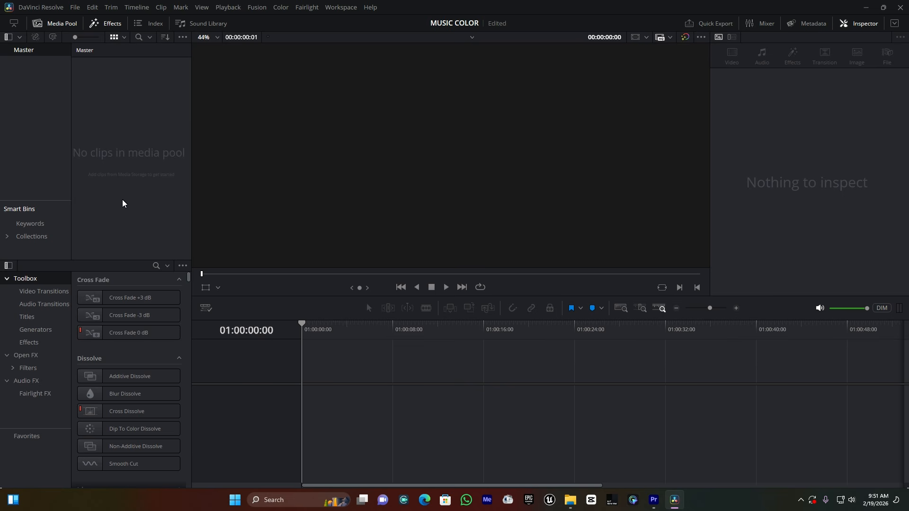
- Import the VIDEO DR XML timeline from the F: drive into the media pool using the default load settings
{"action": "right_click", "coordinate": [109, 146]}
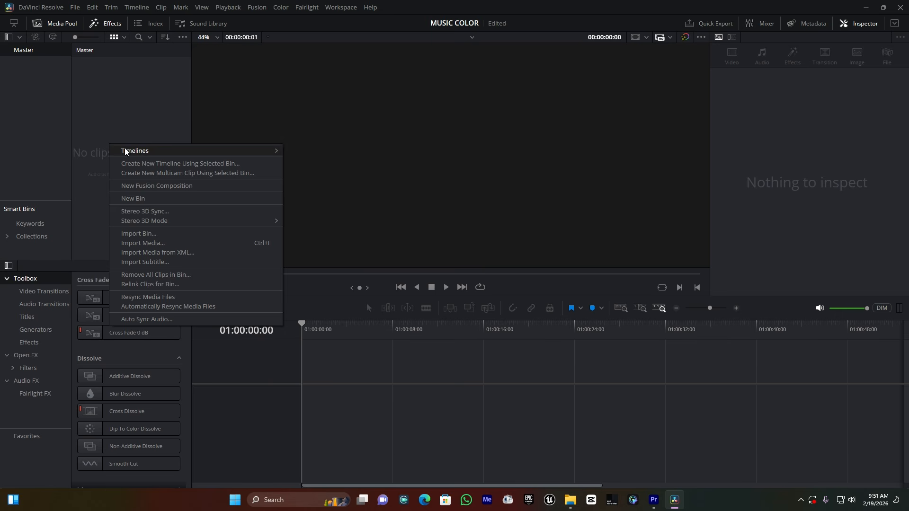
{"action": "mouse_move", "coordinate": [141, 153]}
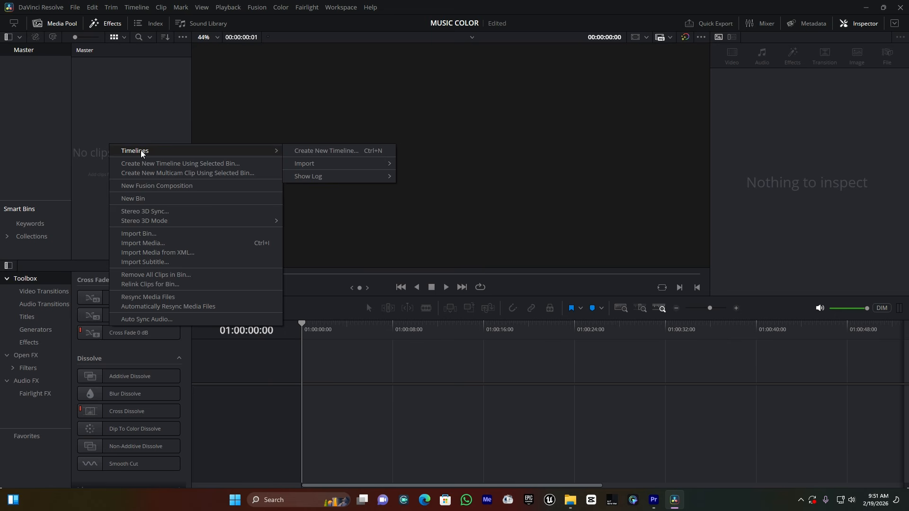
{"action": "mouse_move", "coordinate": [337, 163]}
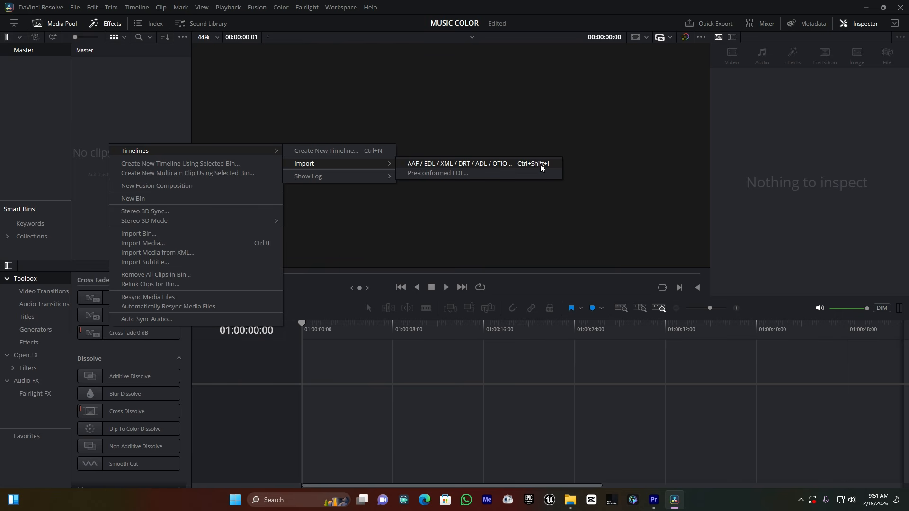
{"action": "left_click", "coordinate": [475, 165]}
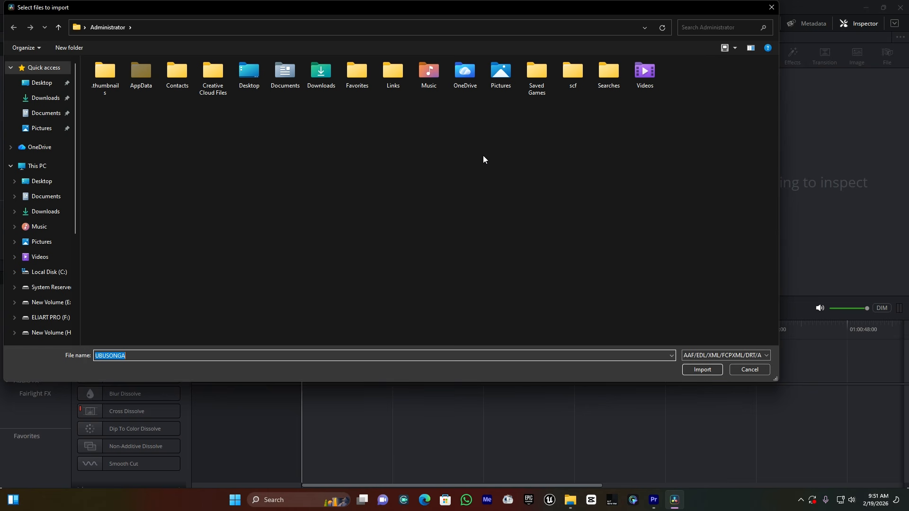
{"action": "left_click", "coordinate": [53, 318]}
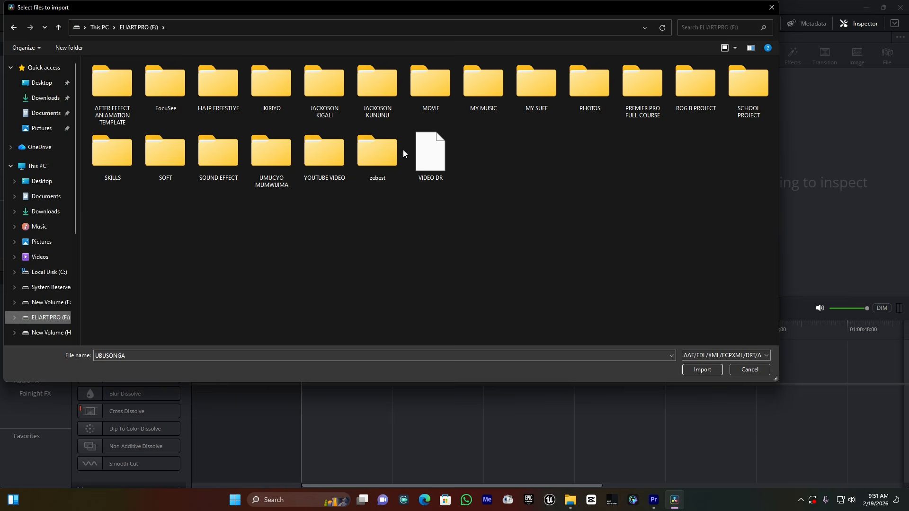
{"action": "left_click", "coordinate": [430, 162]}
{"action": "double_click", "coordinate": [431, 163]}
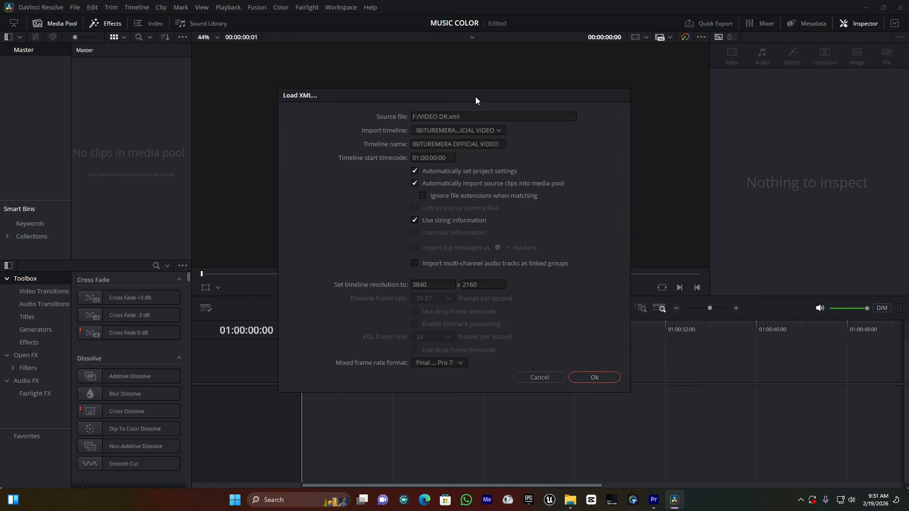
{"action": "left_click_drag", "start_coordinate": [473, 96], "coordinate": [464, 75]}
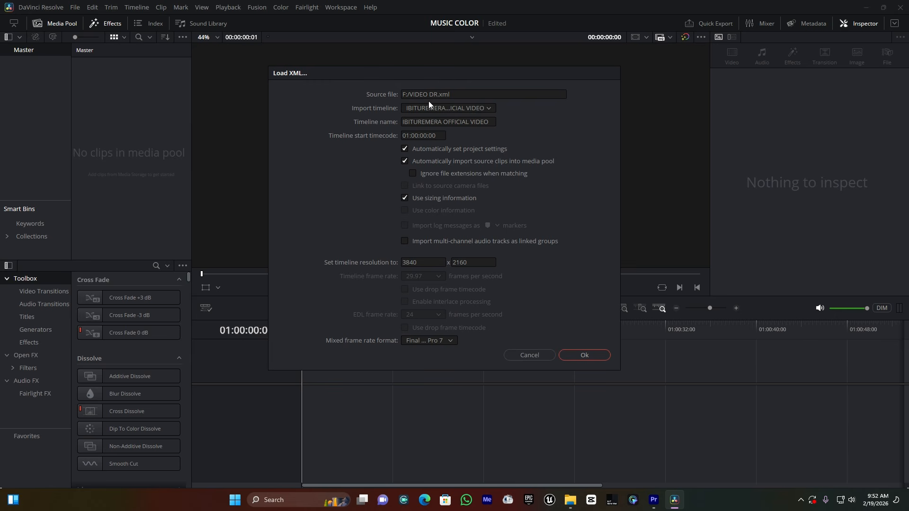
{"action": "left_click", "coordinate": [594, 355]}
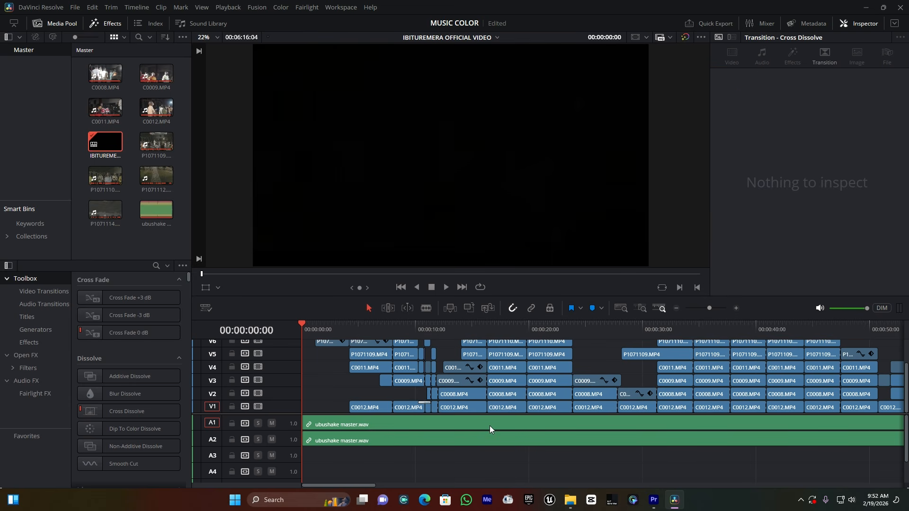
- Examine the imported timeline's clips across all video and audio tracks
{"action": "scroll", "coordinate": [489, 425], "scroll_direction": "down", "scroll_amount": 5}
{"action": "scroll", "coordinate": [490, 425], "scroll_direction": "down", "scroll_amount": 5}
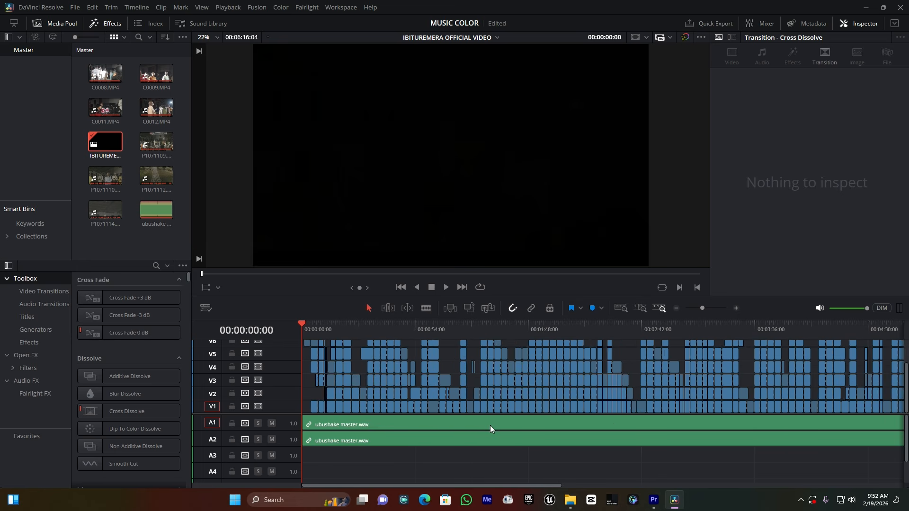
{"action": "left_click", "coordinate": [481, 334]}
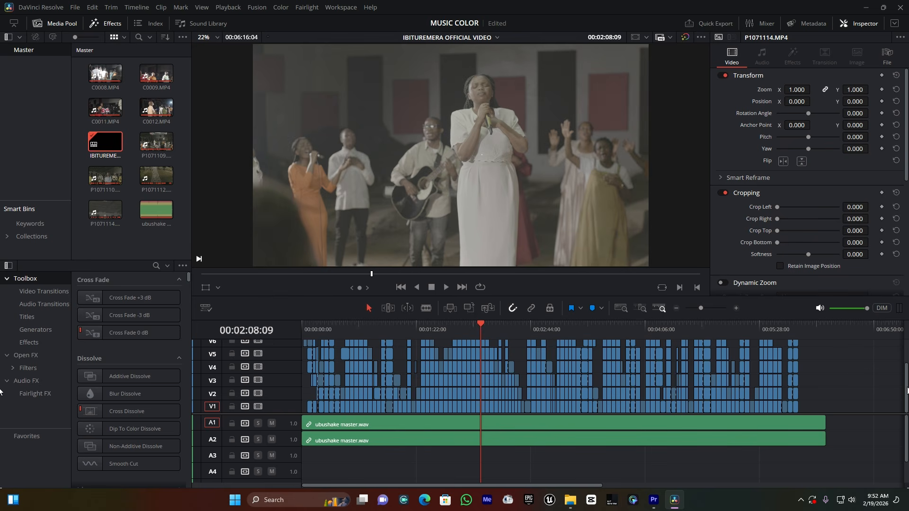
{"action": "scroll", "coordinate": [901, 385], "scroll_direction": "up", "scroll_amount": 1}
{"action": "scroll", "coordinate": [901, 381], "scroll_direction": "up", "scroll_amount": 1}
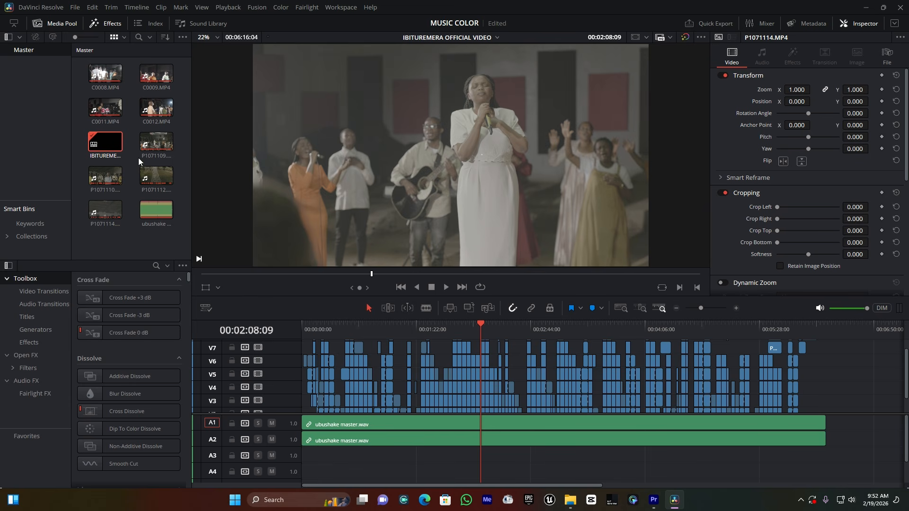
- Select all media pool clips and change their source folder to K:\CHEM SHOOT\BUGANZE to relink the media
{"action": "left_click", "coordinate": [150, 176]}
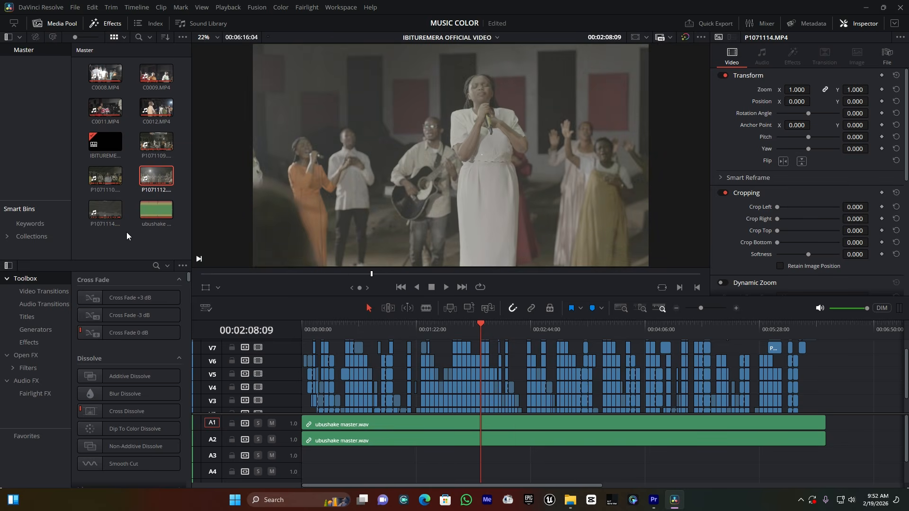
{"action": "left_click", "coordinate": [144, 212]}
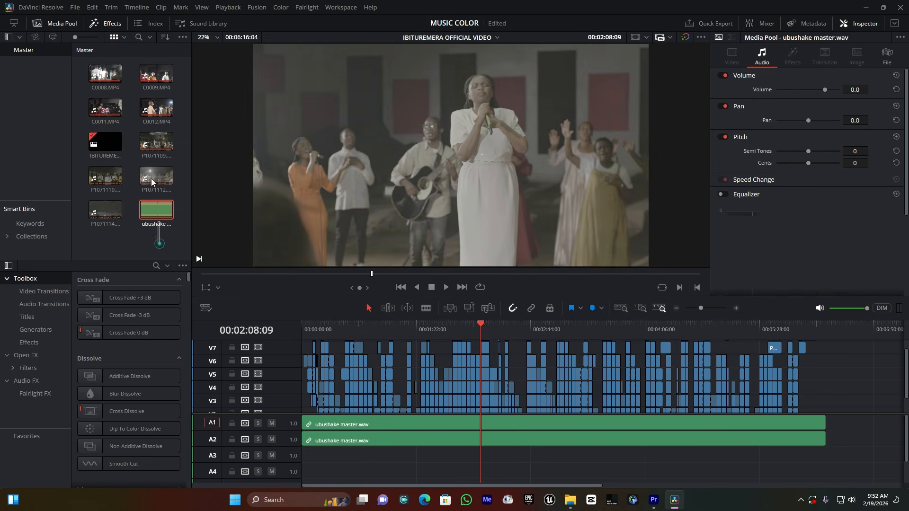
{"action": "key", "text": "ctrl+a"}
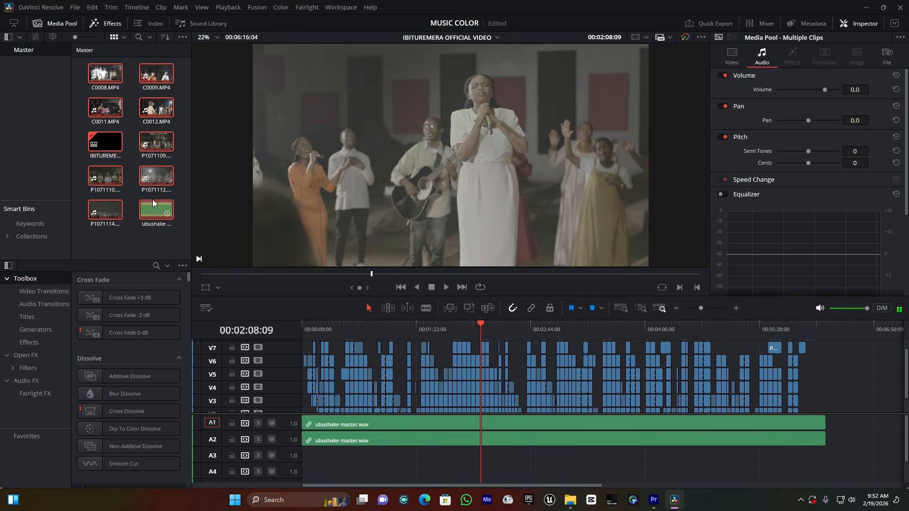
{"action": "right_click", "coordinate": [157, 141]}
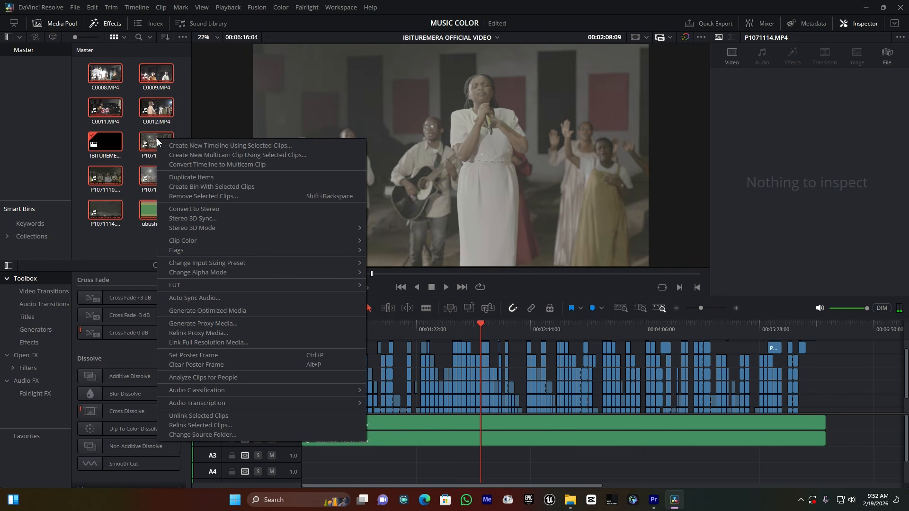
{"action": "left_click", "coordinate": [197, 424]}
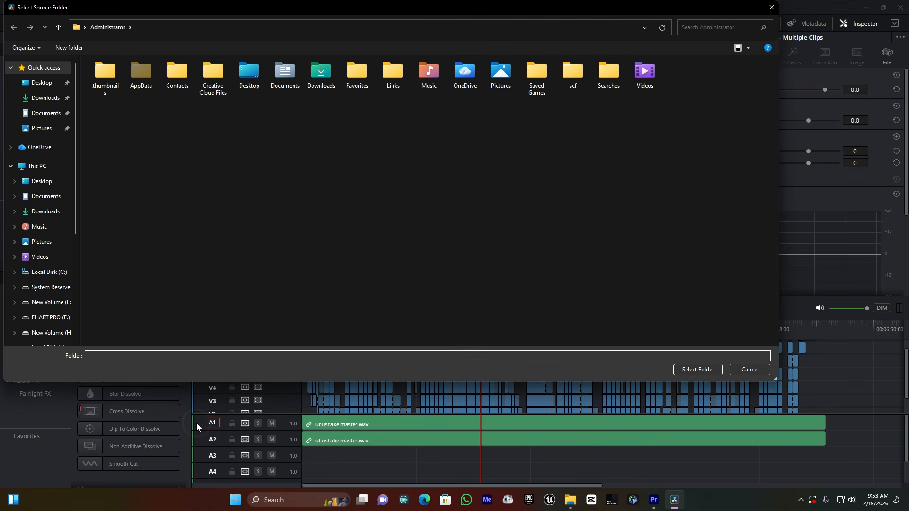
{"action": "left_click", "coordinate": [51, 334]}
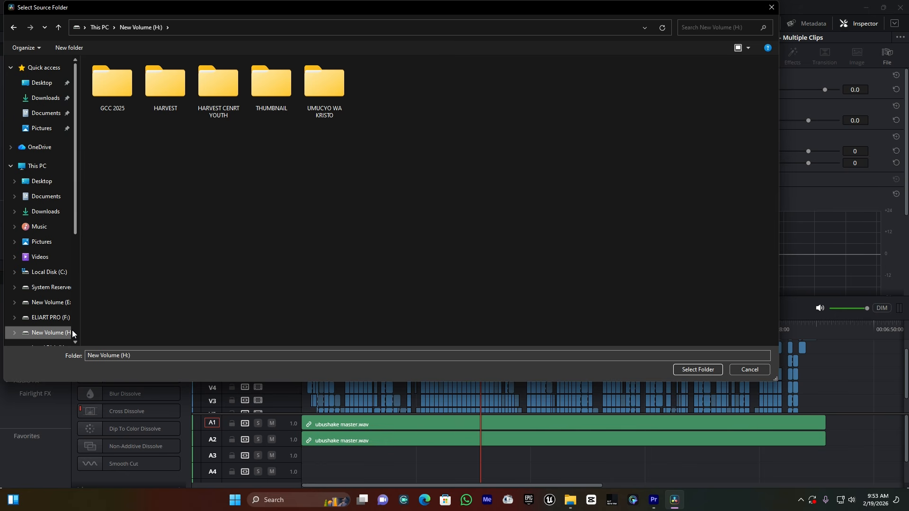
{"action": "scroll", "coordinate": [55, 321], "scroll_direction": "down", "scroll_amount": 1}
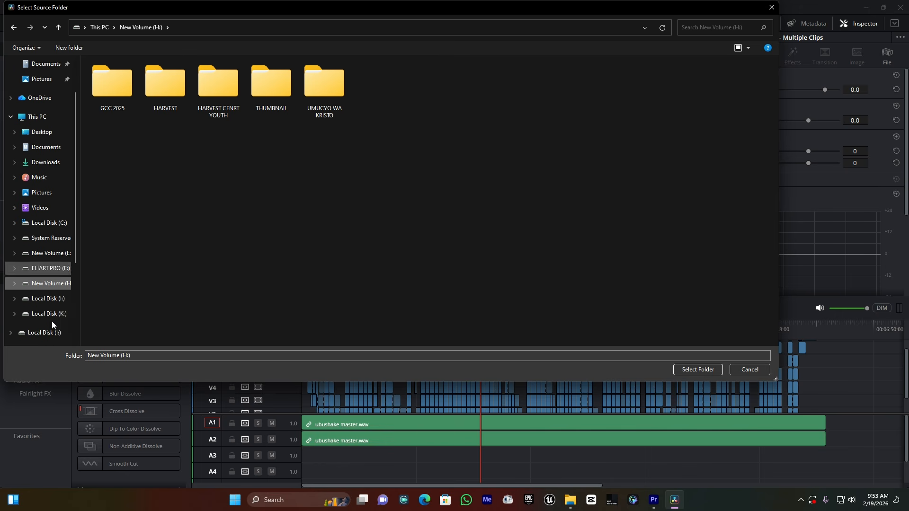
{"action": "left_click", "coordinate": [57, 315]}
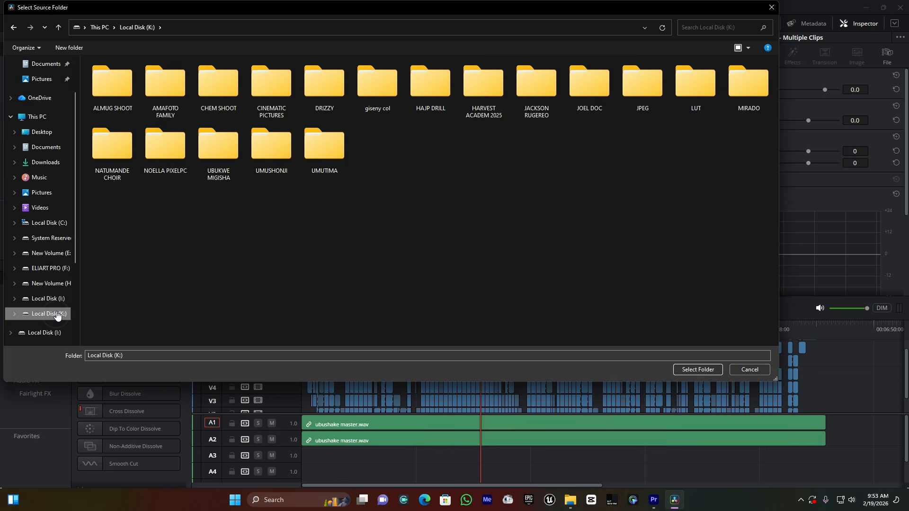
{"action": "double_click", "coordinate": [196, 83]}
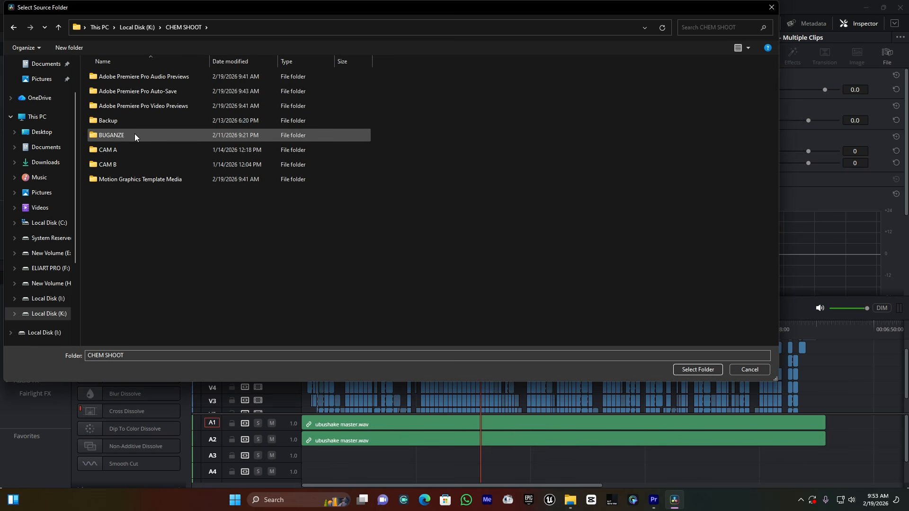
{"action": "mouse_move", "coordinate": [119, 137]}
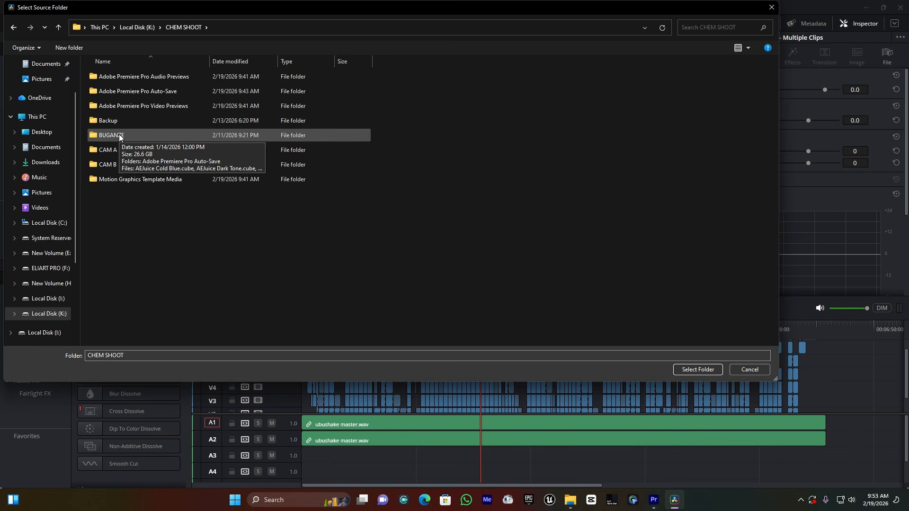
{"action": "double_click", "coordinate": [120, 137]}
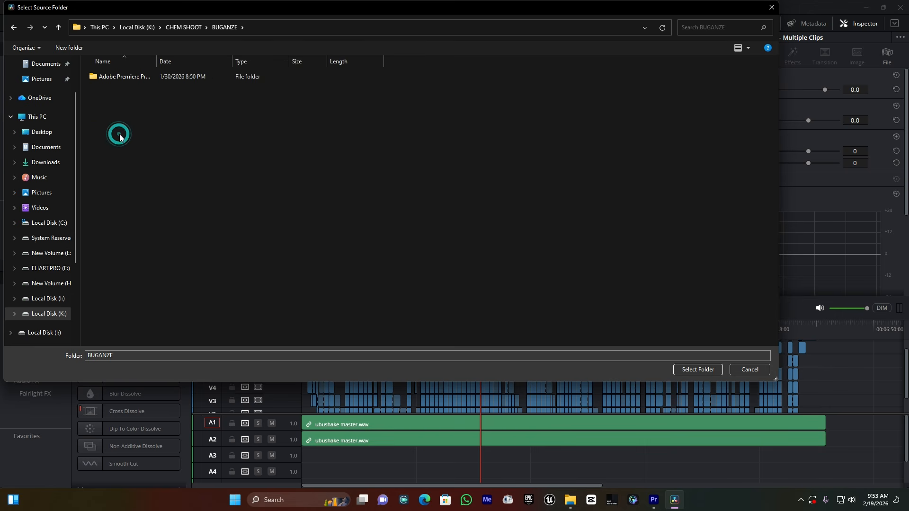
{"action": "left_click", "coordinate": [696, 369]}
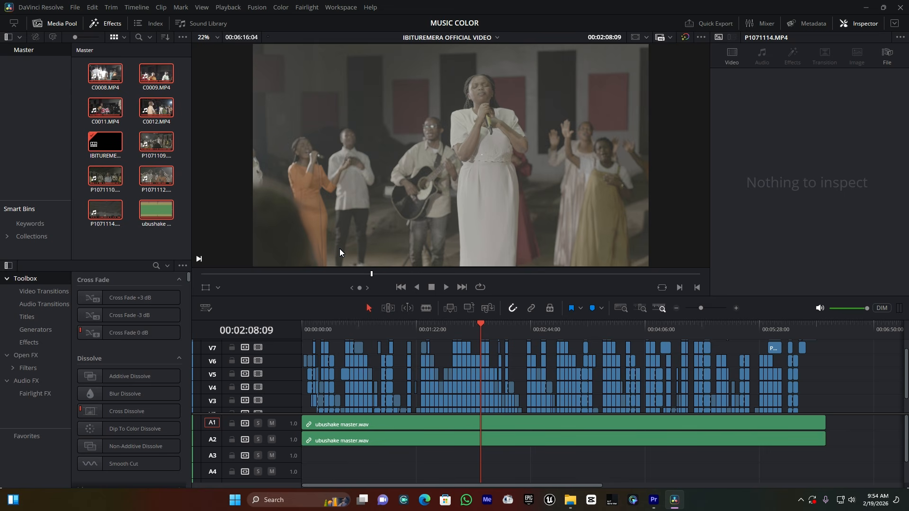
- Switch to Premiere Pro and open the Export page for the IBITUREMERA OFFICIAL VIDEO sequence
{"action": "left_click", "coordinate": [655, 502]}
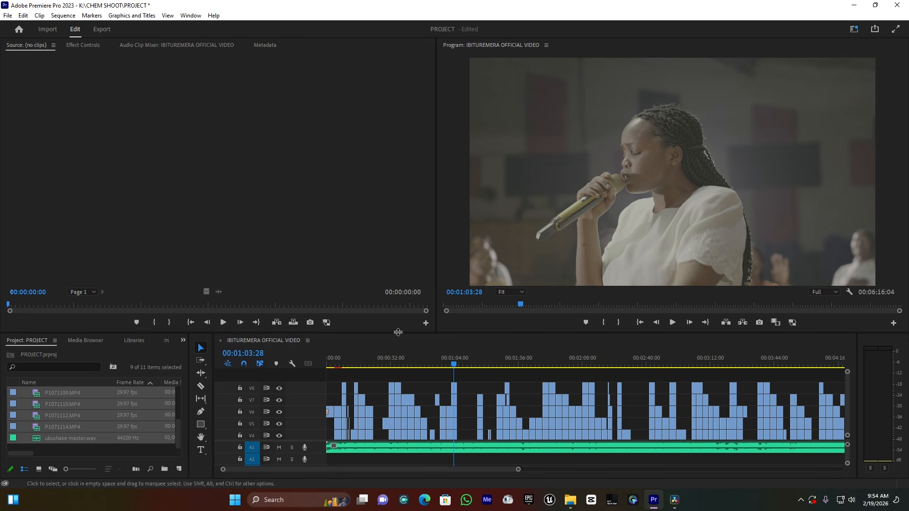
{"action": "left_click", "coordinate": [100, 31]}
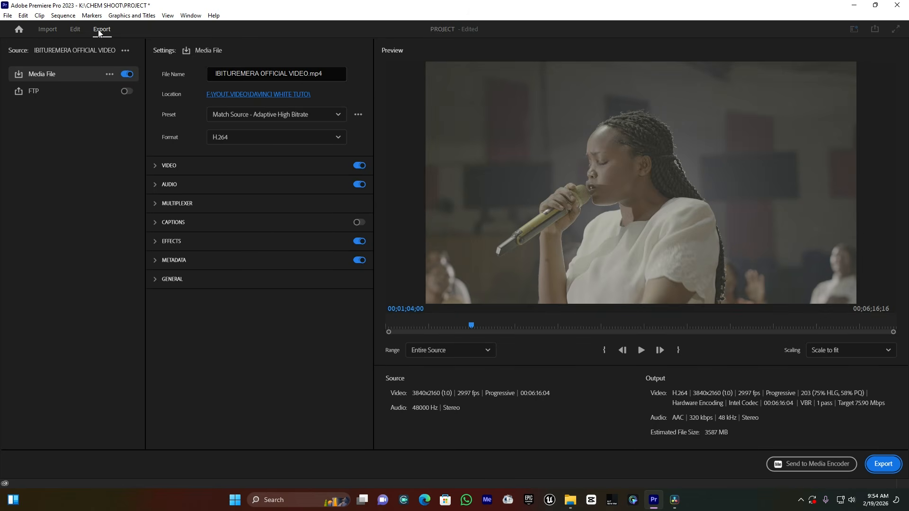